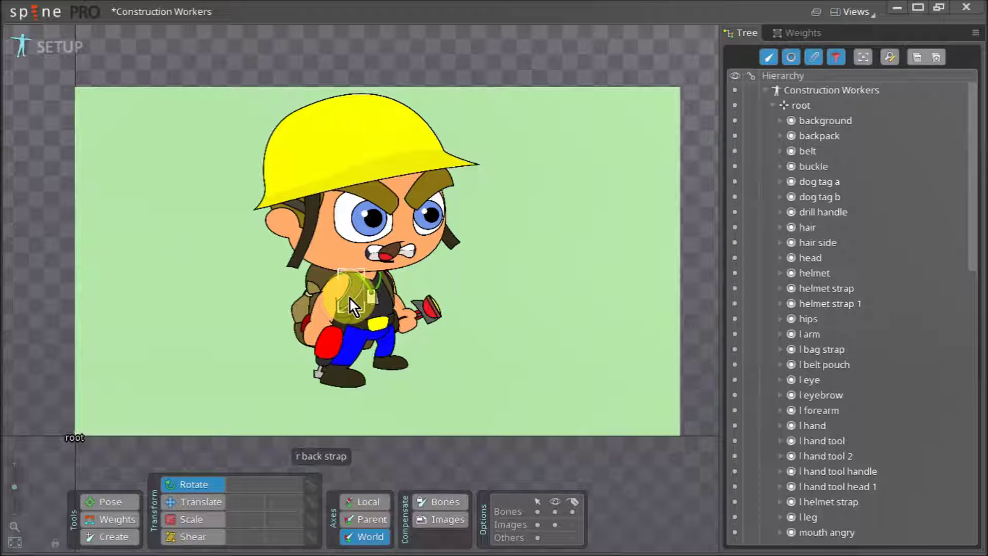
- Mark the background slot's image attachment under root with the Background option
click(574, 100)
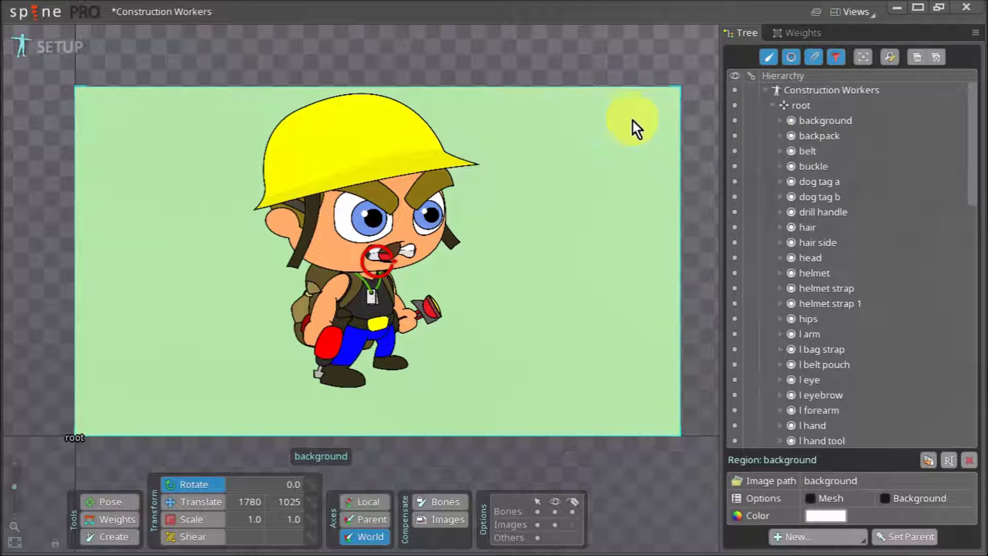
click(772, 105)
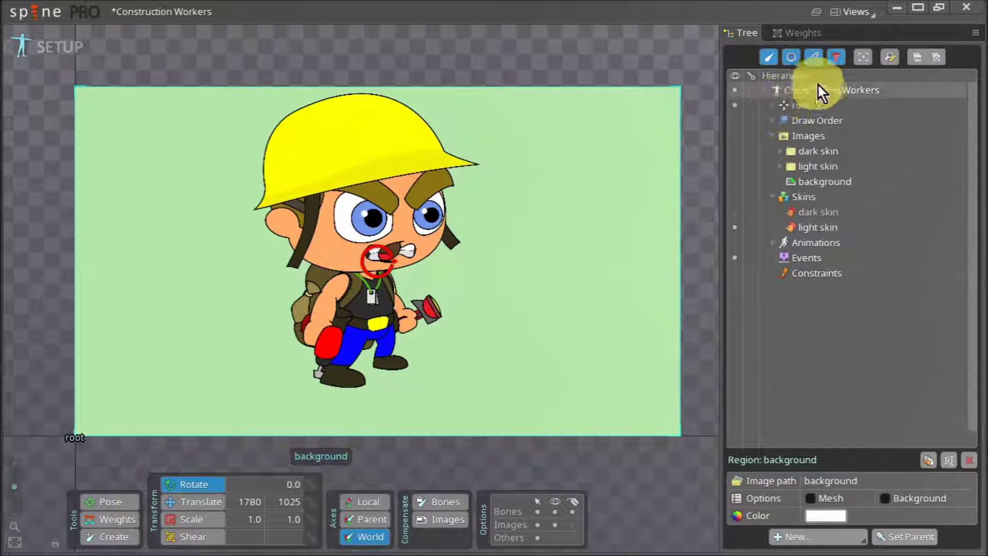
click(776, 109)
click(840, 121)
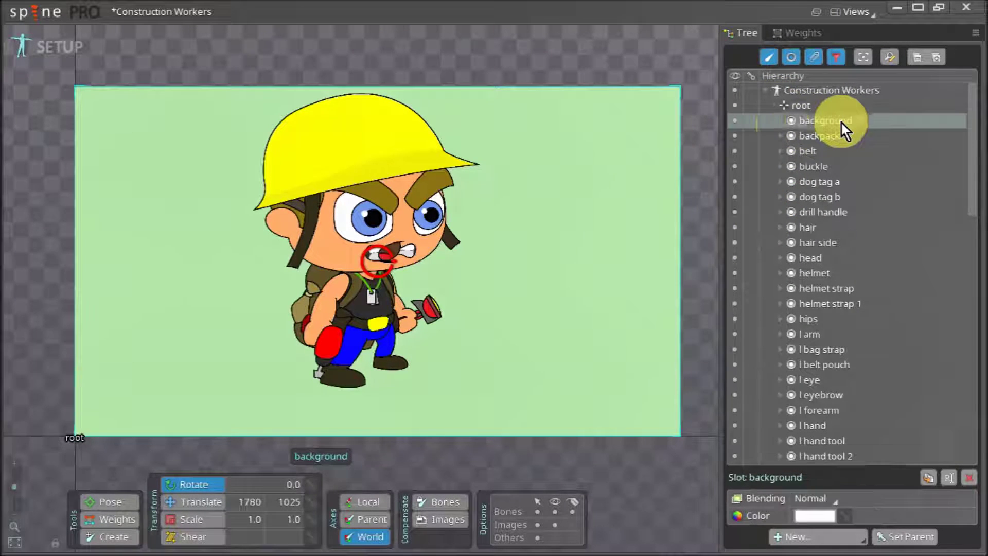
click(782, 119)
click(853, 135)
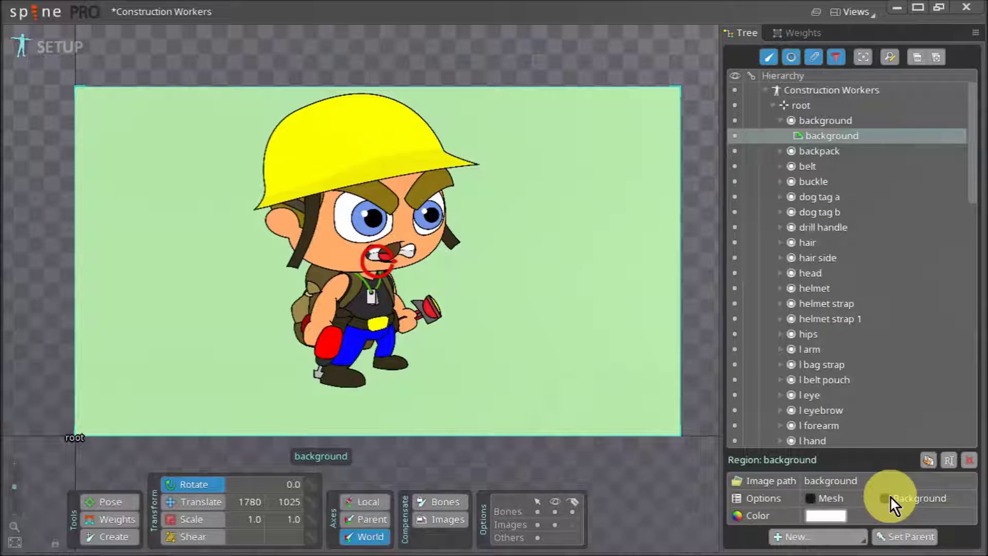
click(891, 497)
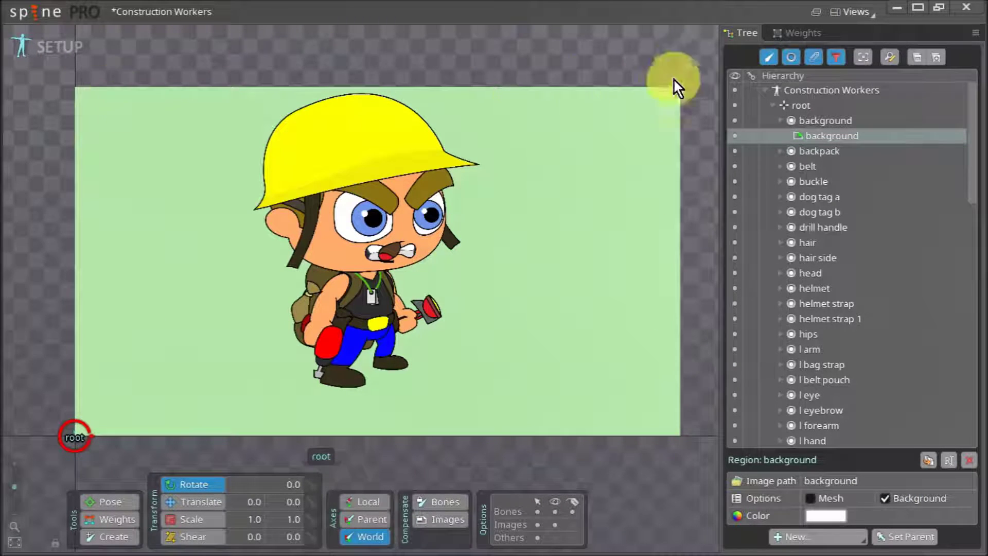
click(780, 121)
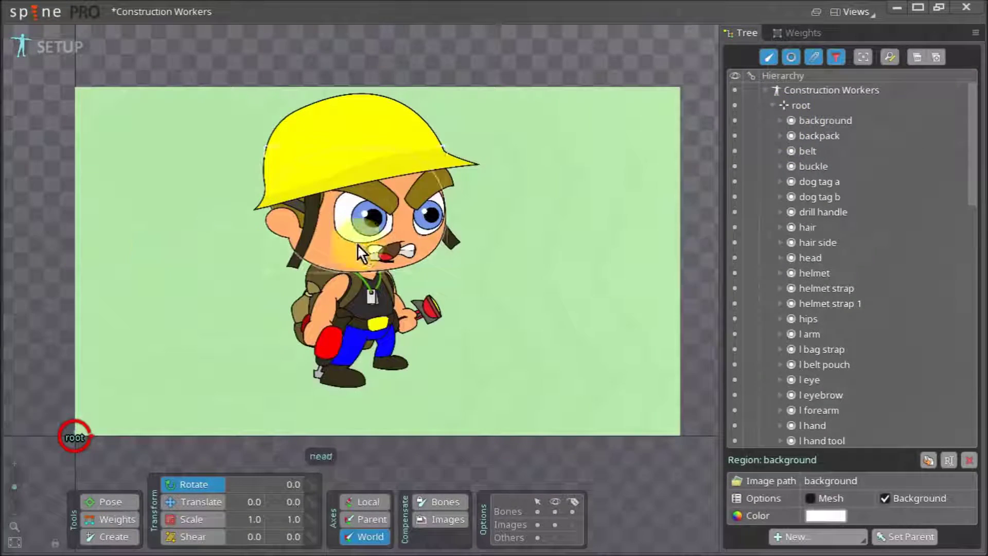
scroll(376, 247, up, 5)
click(411, 251)
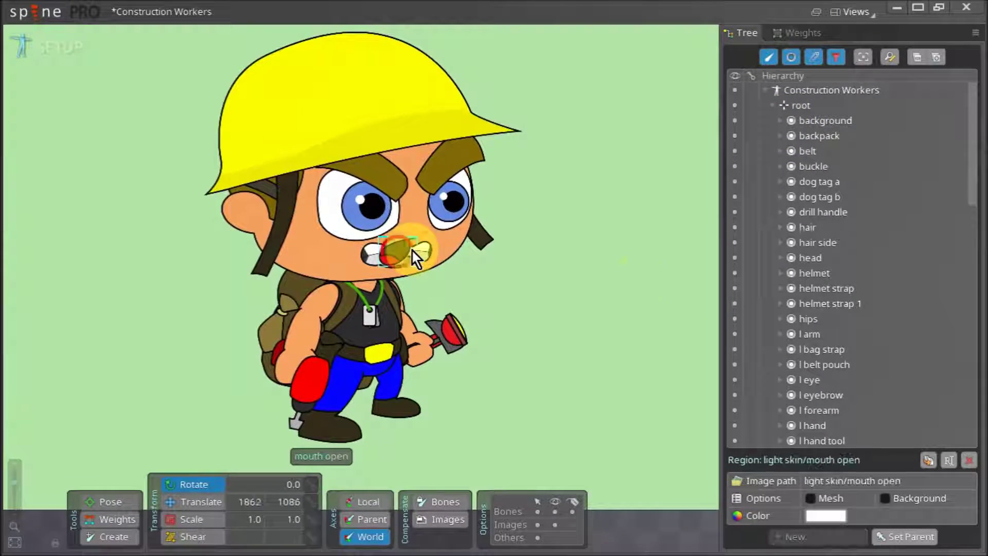
scroll(894, 321, down, 5)
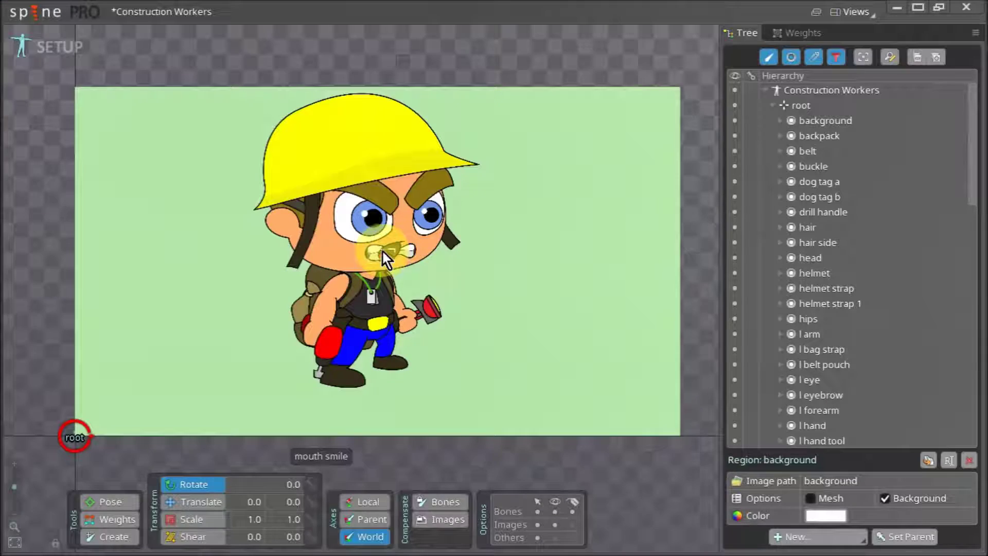
scroll(382, 250, up, 5)
click(412, 251)
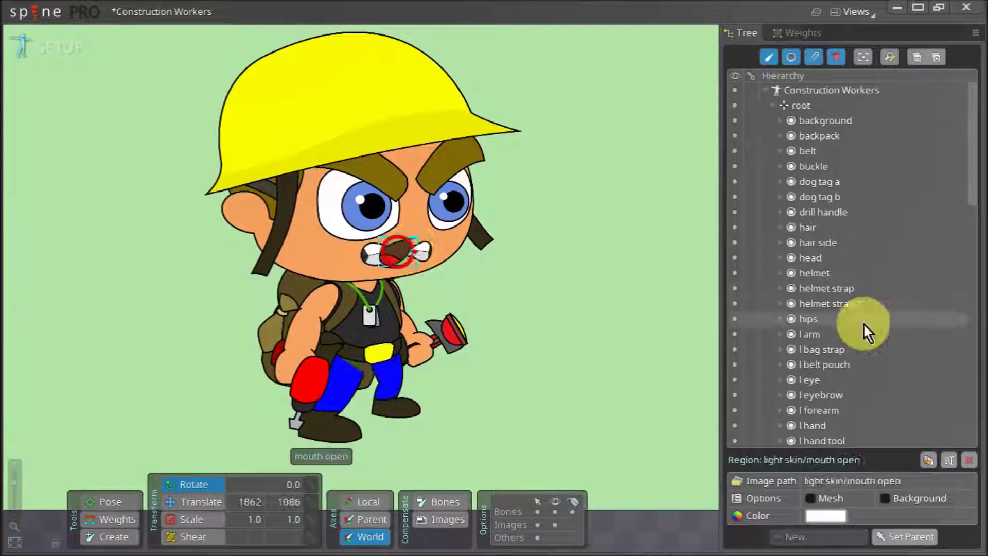
scroll(891, 315, down, 5)
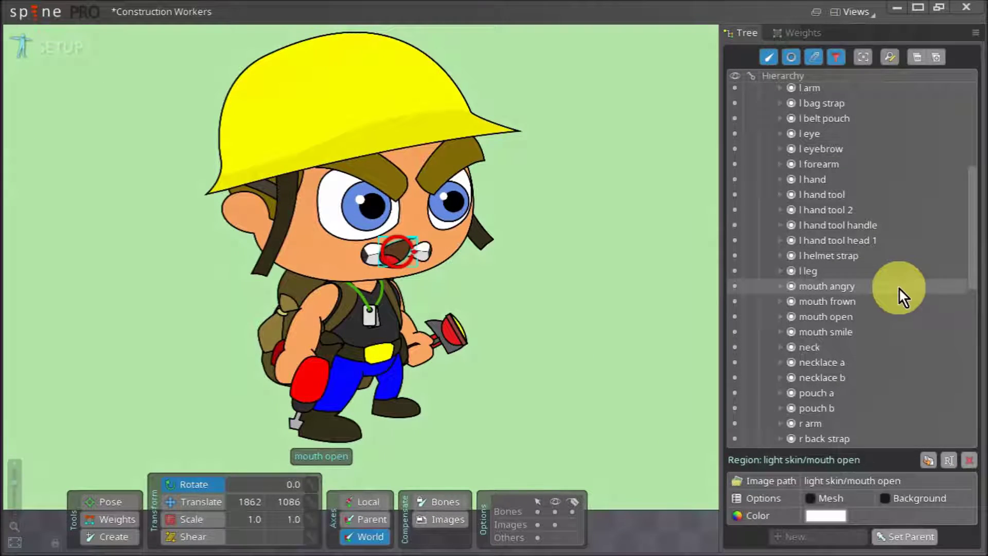
click(899, 288)
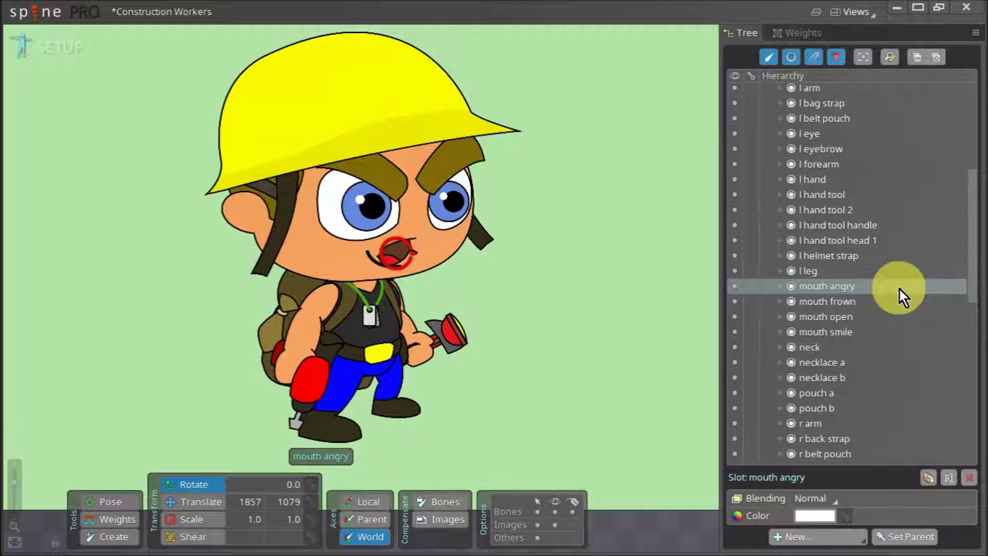
click(735, 302)
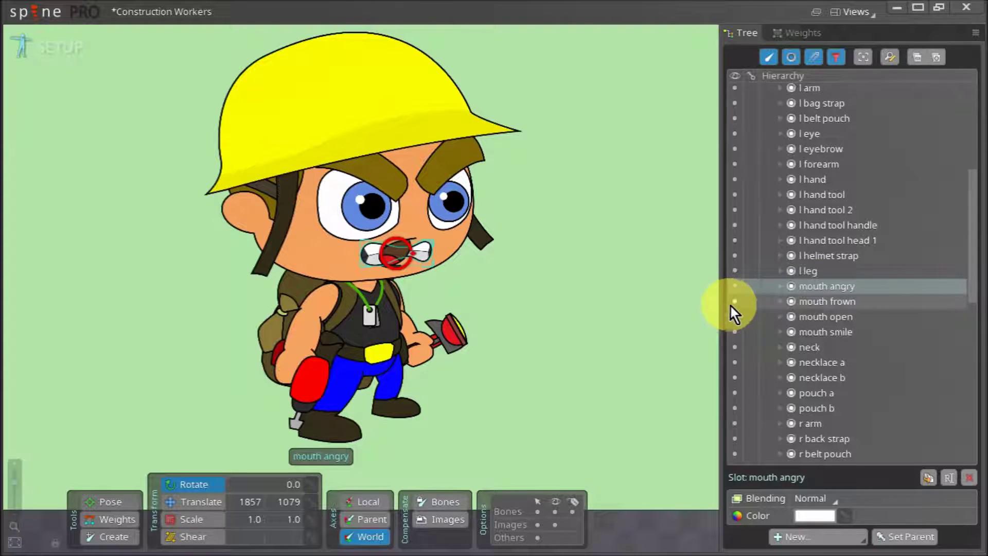
click(847, 301)
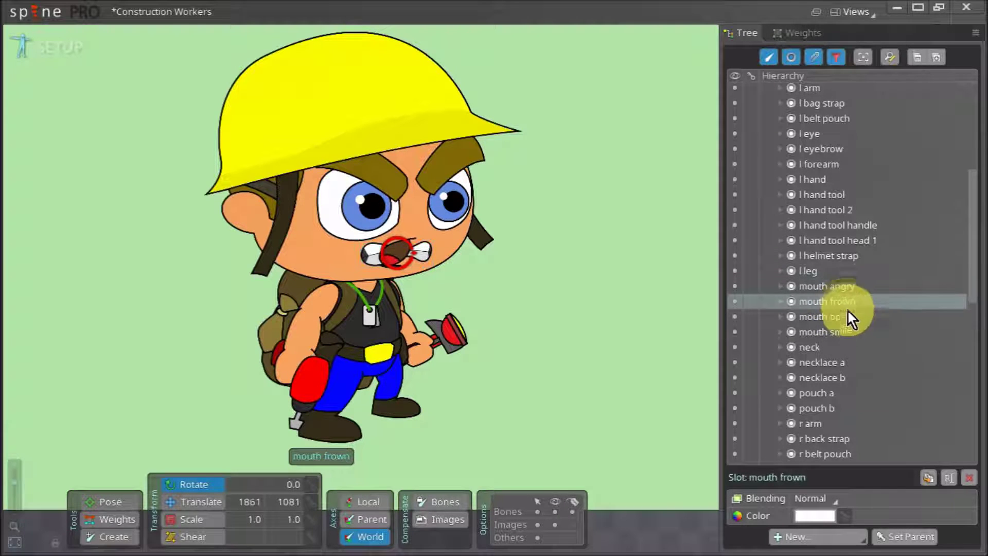
click(848, 314)
ctrl+click(849, 316)
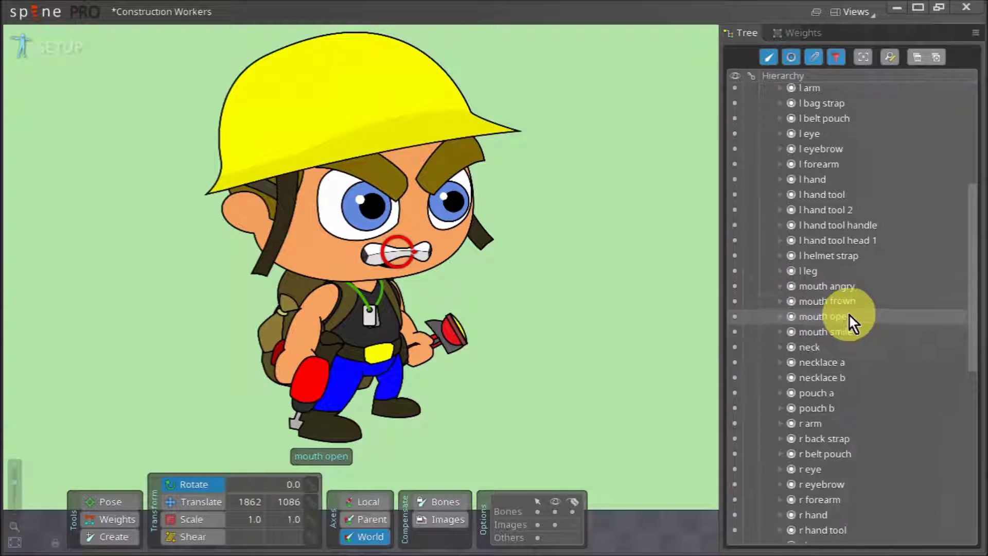
click(858, 288)
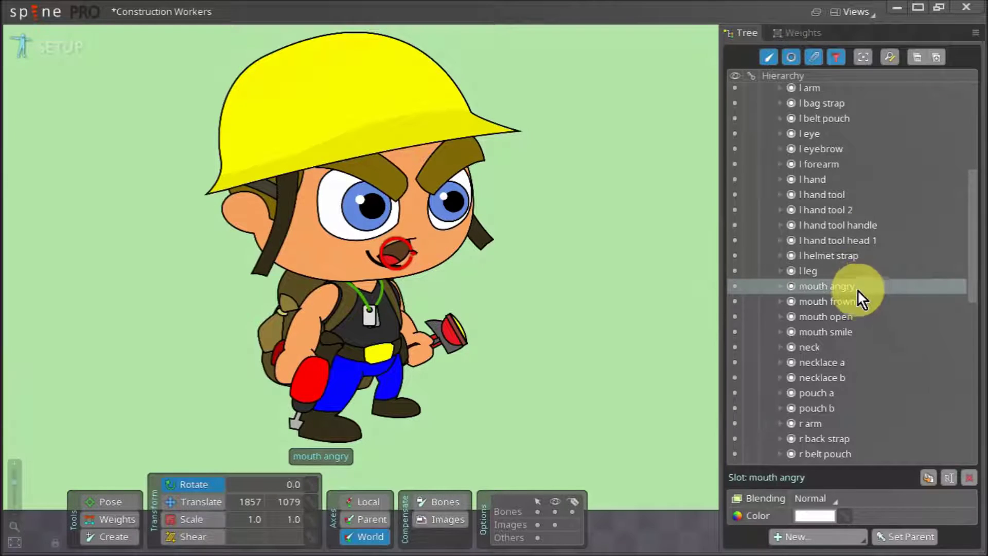
mouse_move(857, 292)
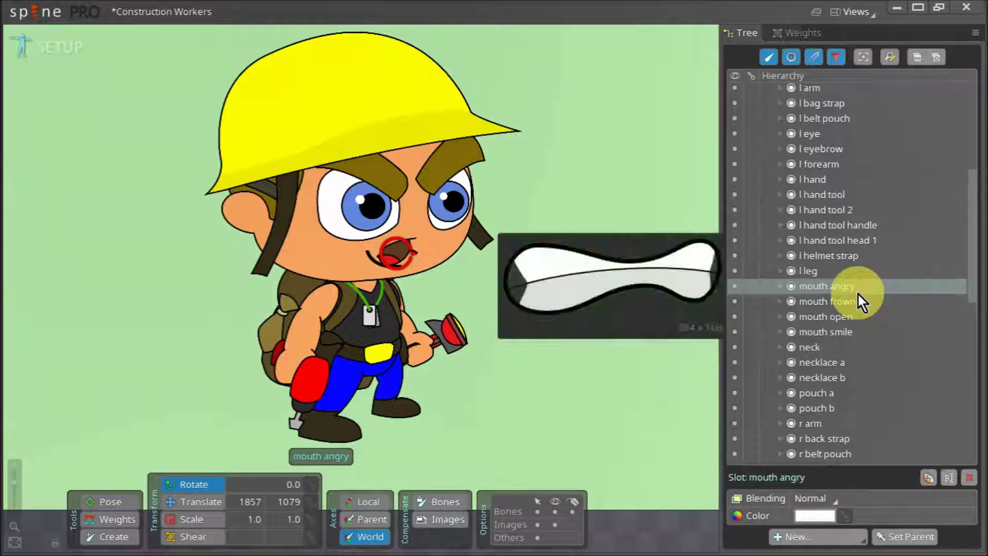
scroll(859, 284, up, 5)
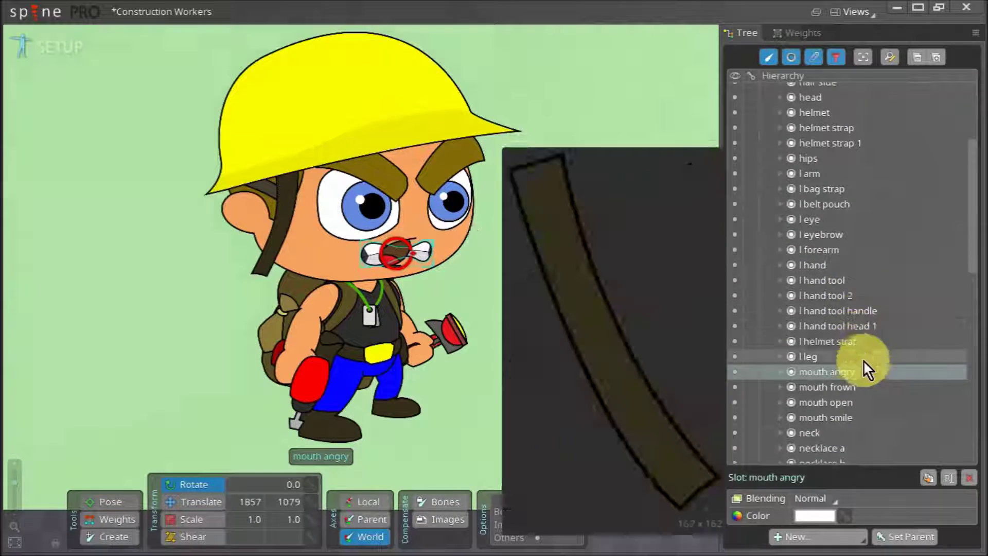
click(829, 106)
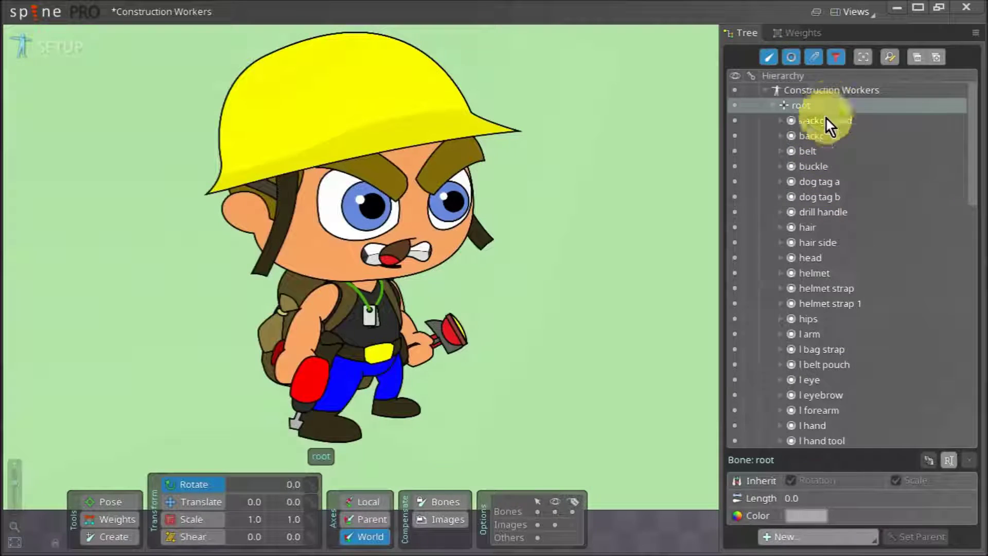
- Create a new slot named 'mouth' under the root bone
click(796, 535)
click(823, 420)
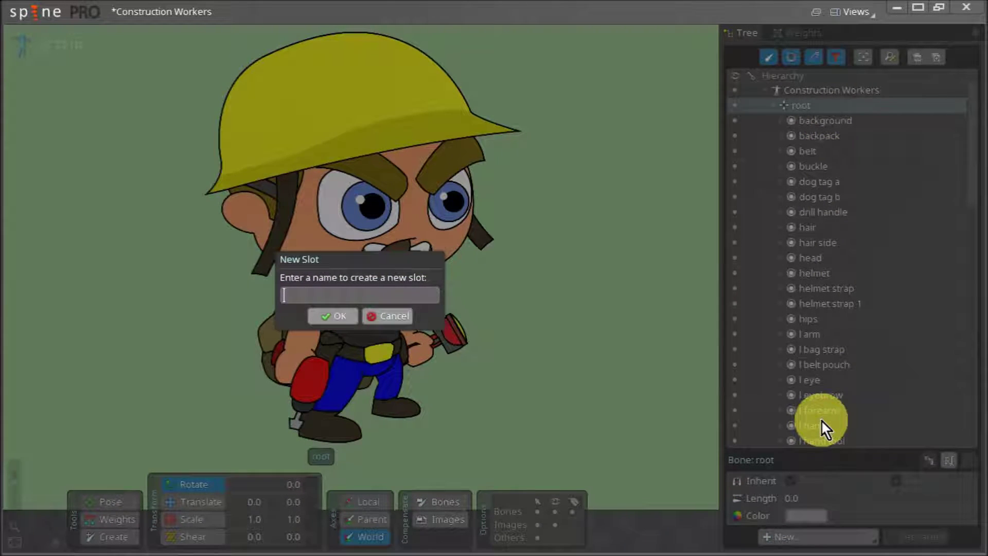
text(mouth)
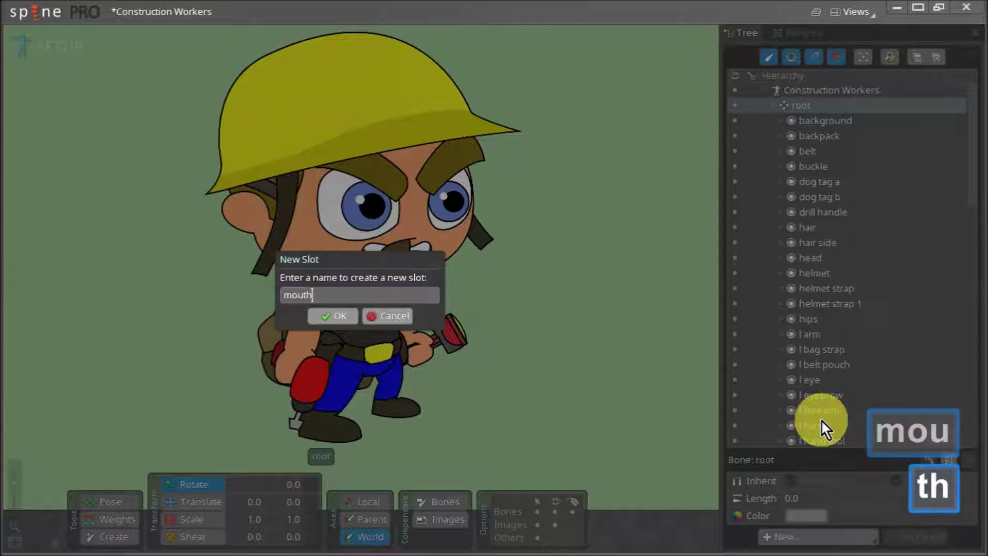
click(340, 316)
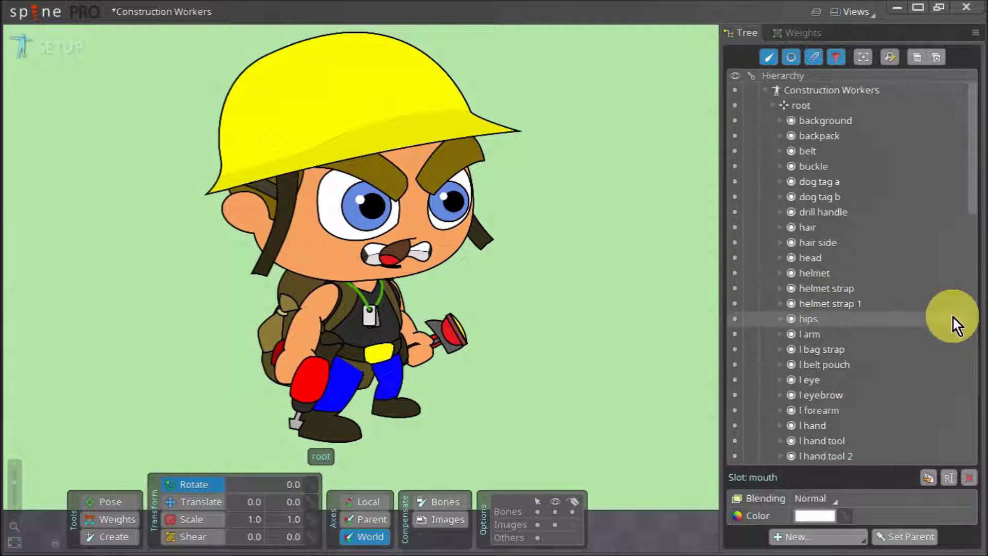
- Select the four mouth expression slots, mouth angry through mouth smile
scroll(880, 272, down, 4)
scroll(881, 281, down, 2)
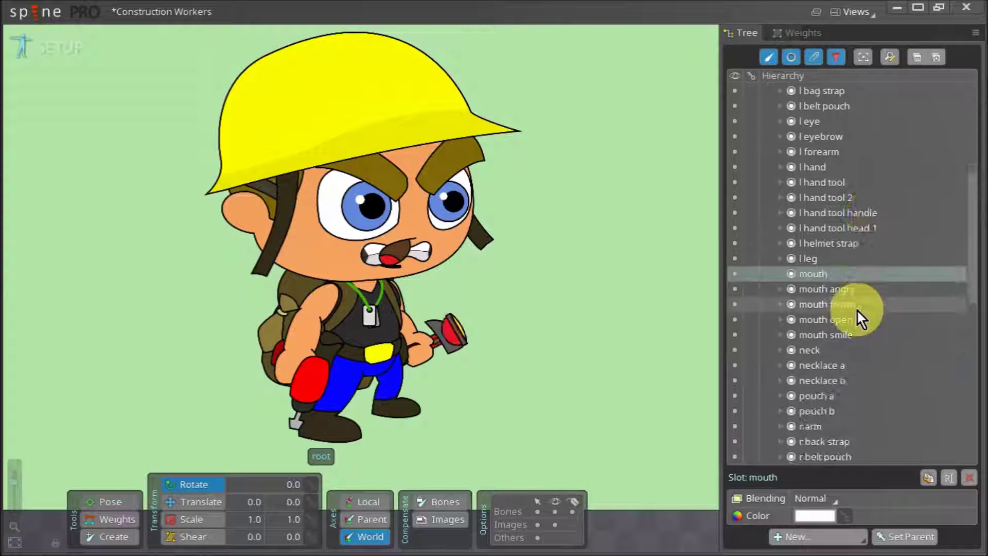
click(855, 286)
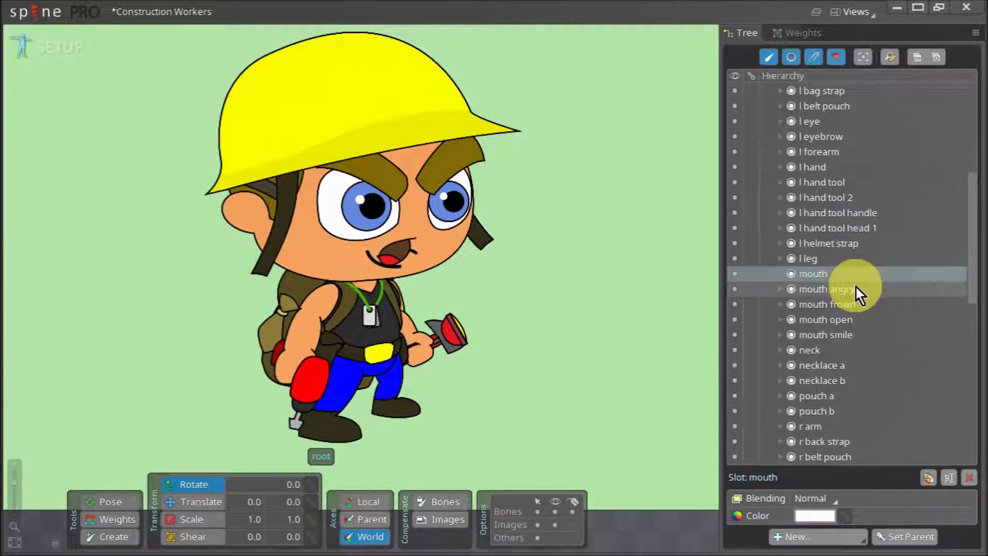
shift+click(870, 339)
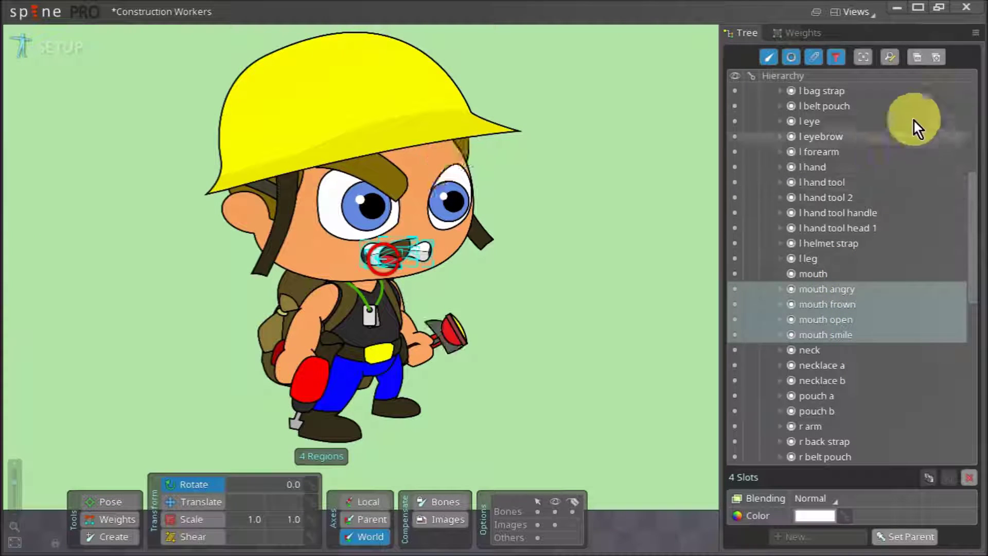
- Move the smile, open, frown and angry mouth attachments into the single mouth slot
click(935, 56)
scroll(820, 213, down, 3)
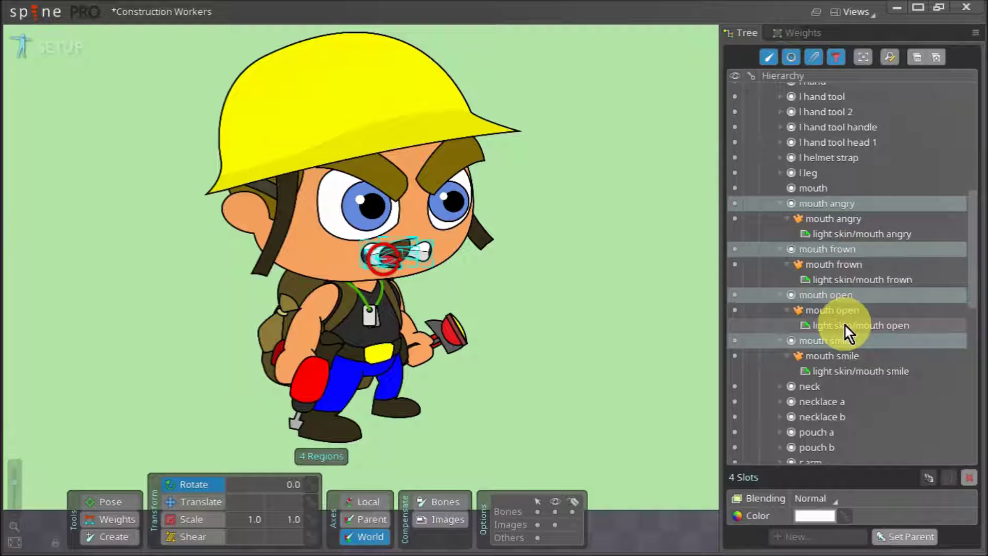
click(832, 358)
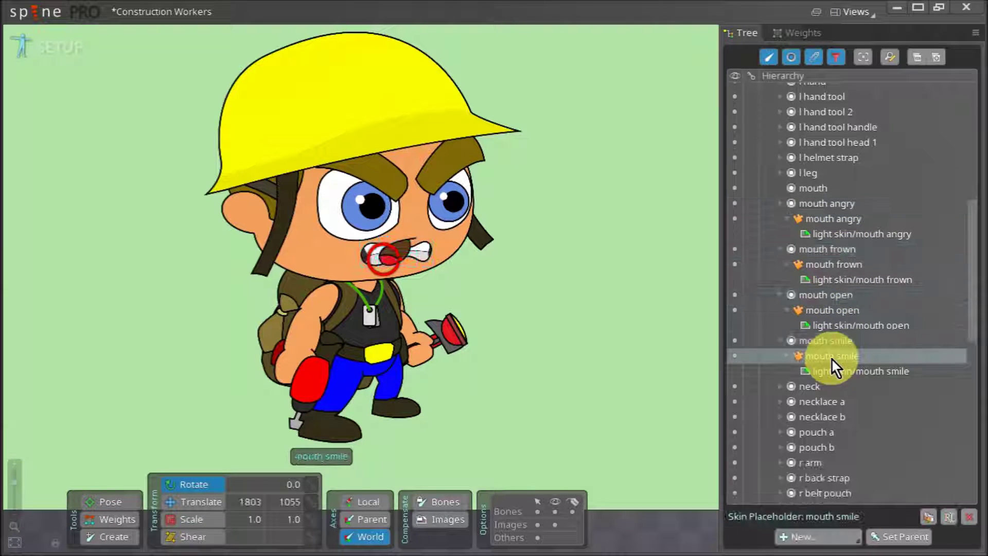
ctrl+click(850, 312)
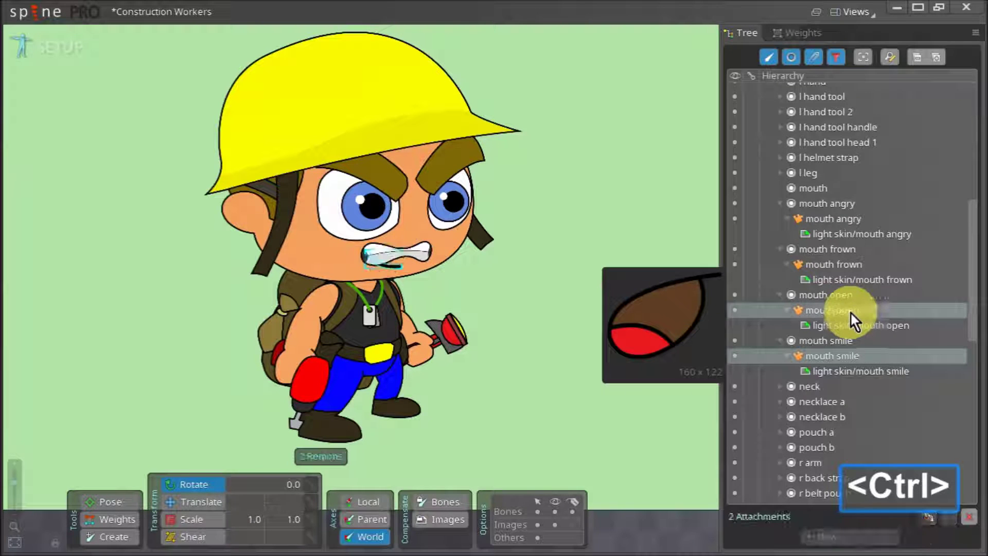
ctrl+click(863, 263)
ctrl+click(859, 220)
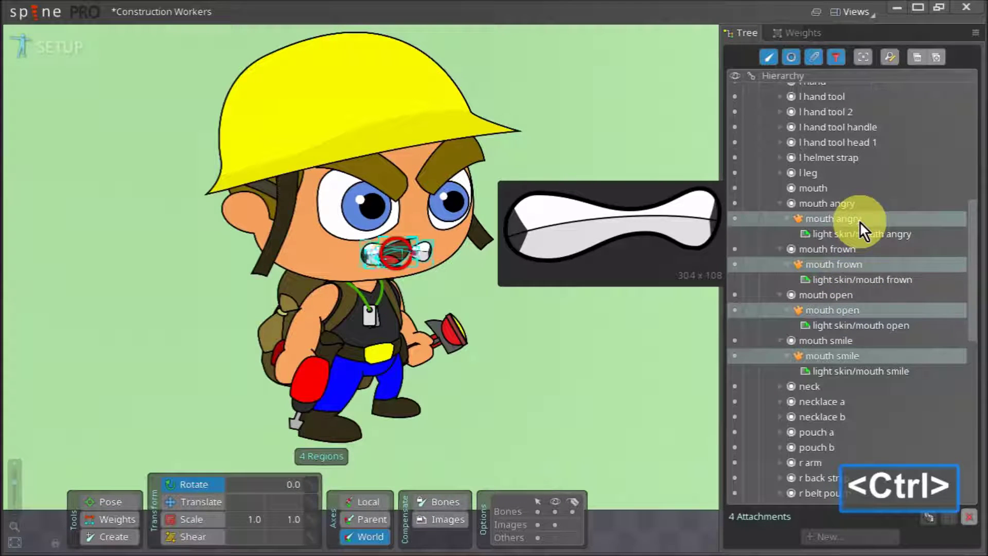
drag(860, 221, 834, 189)
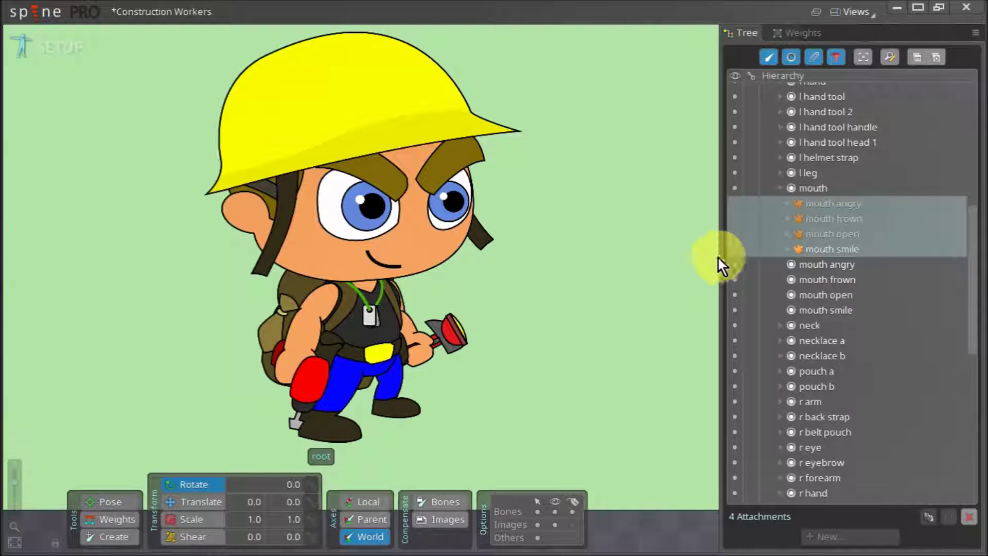
- Preview the angry, frown and open mouth expressions, leaving mouth smile visible
click(740, 237)
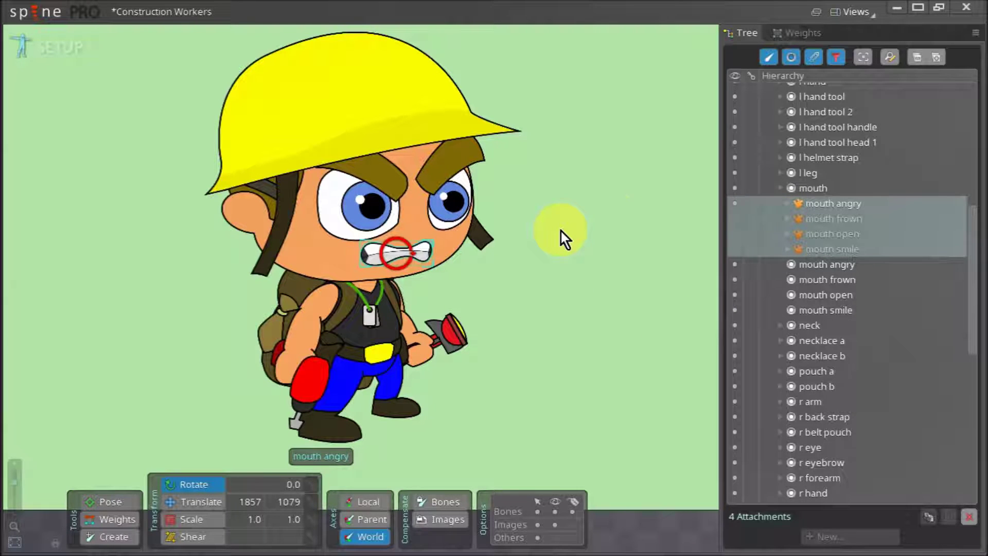
click(737, 216)
click(736, 221)
click(739, 222)
click(739, 222)
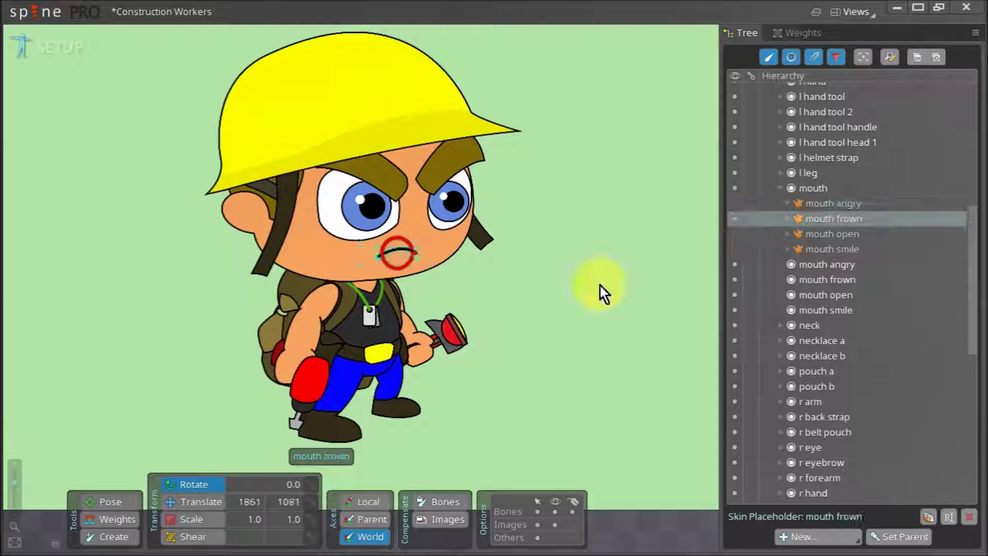
click(735, 235)
scroll(555, 402, down, 1)
click(556, 403)
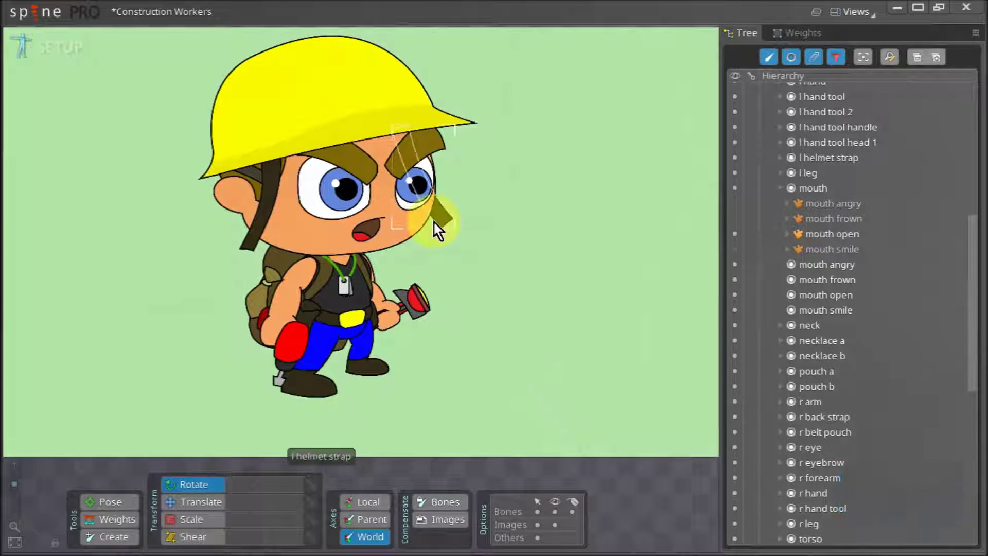
click(739, 252)
click(738, 251)
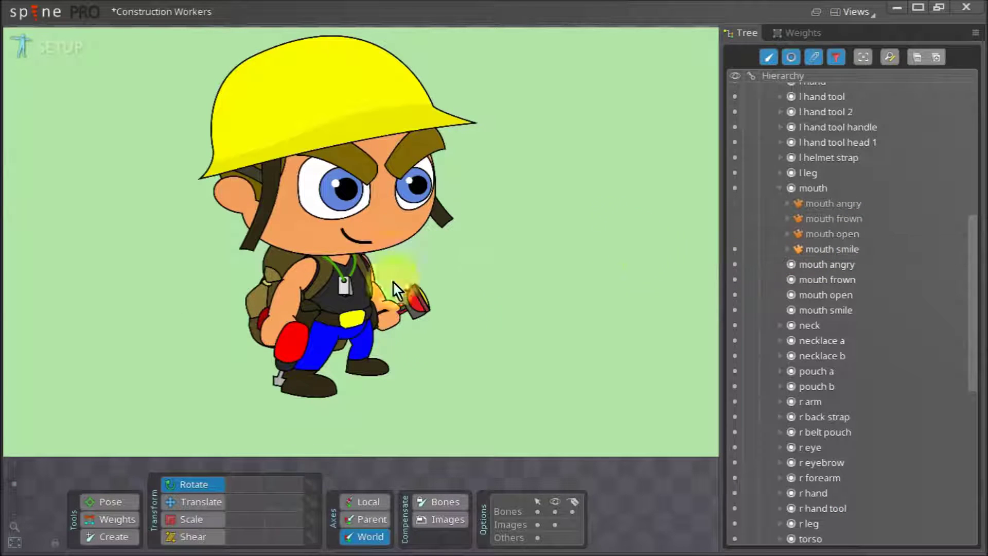
- Select the four old mouth slots and delete them
click(851, 268)
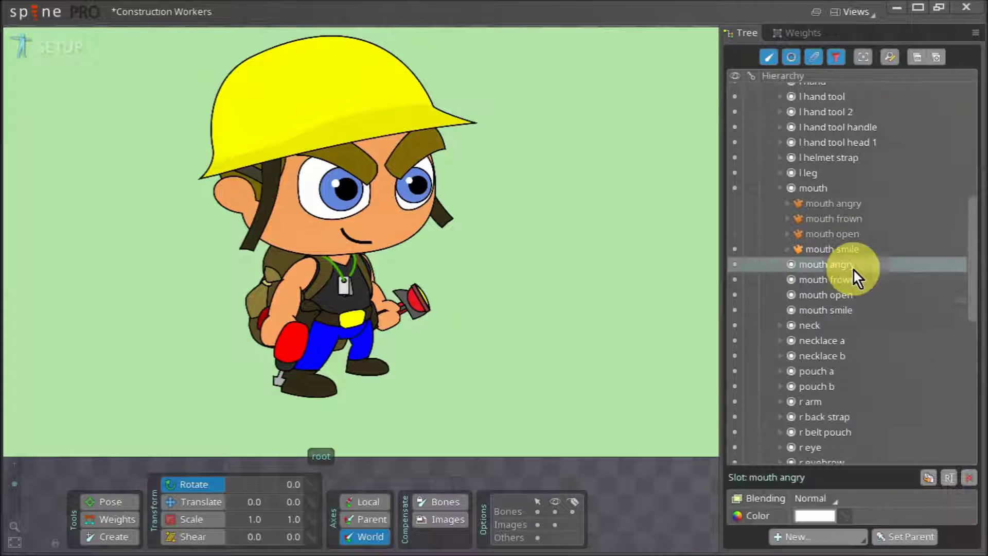
shift+click(864, 309)
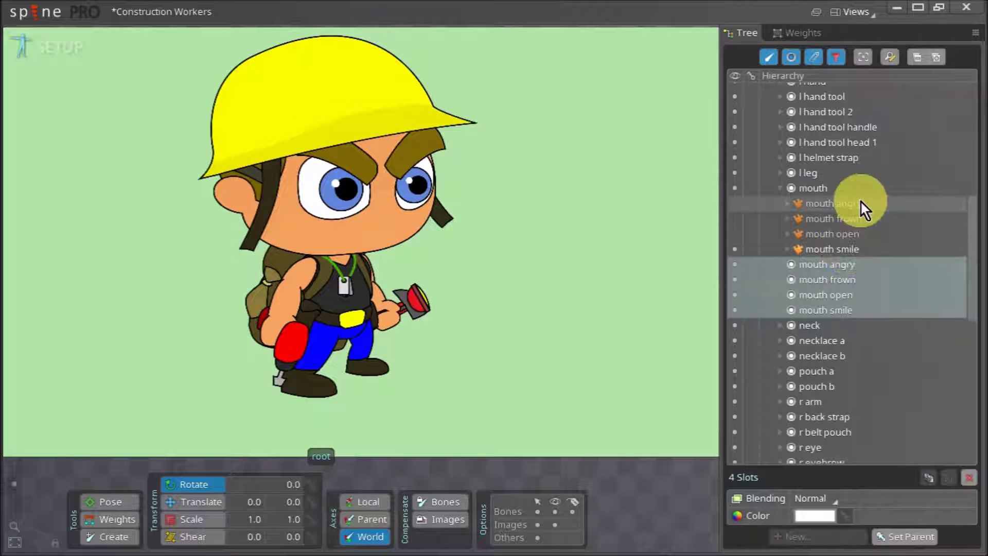
click(969, 478)
- Confirm deleting the old mouth slots, then inspect the hand tool's head and blade pieces in Translate
click(335, 310)
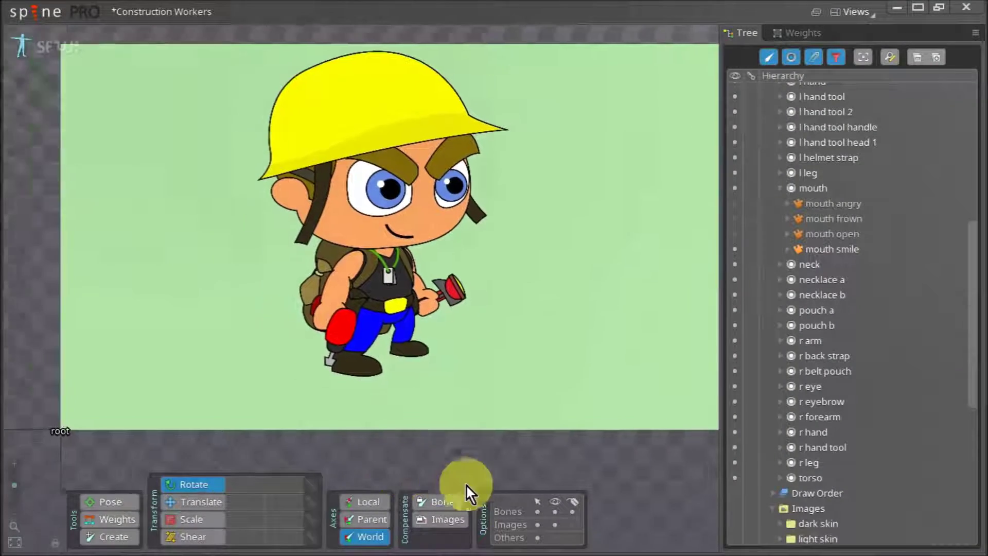
scroll(443, 280, up, 5)
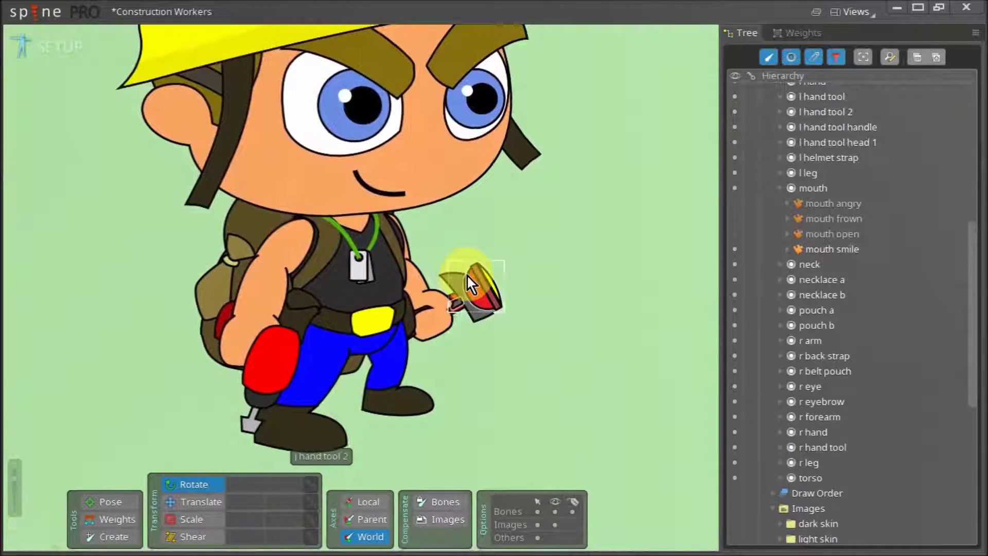
click(467, 276)
key(v)
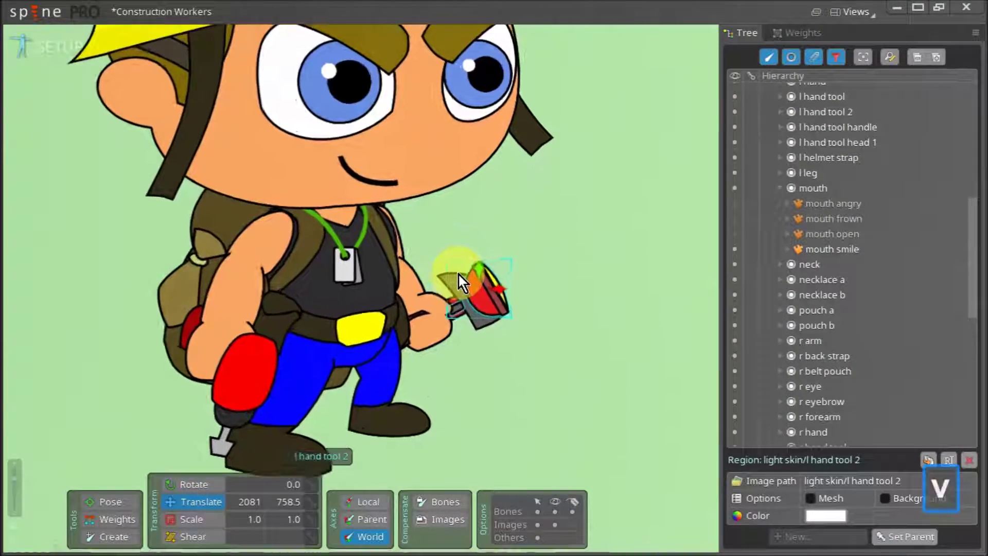
scroll(505, 309, up, 4)
scroll(425, 258, up, 3)
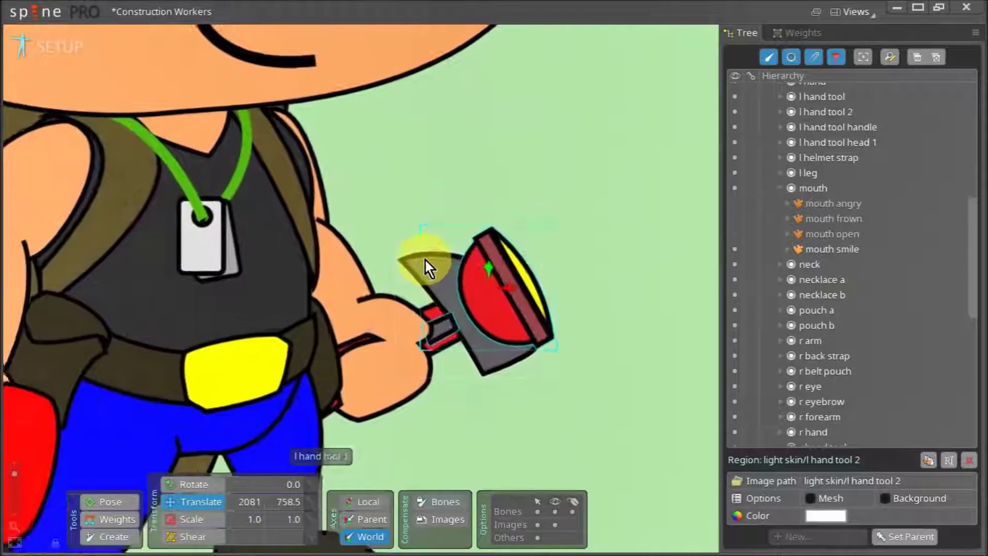
click(422, 261)
scroll(406, 259, up, 3)
click(497, 238)
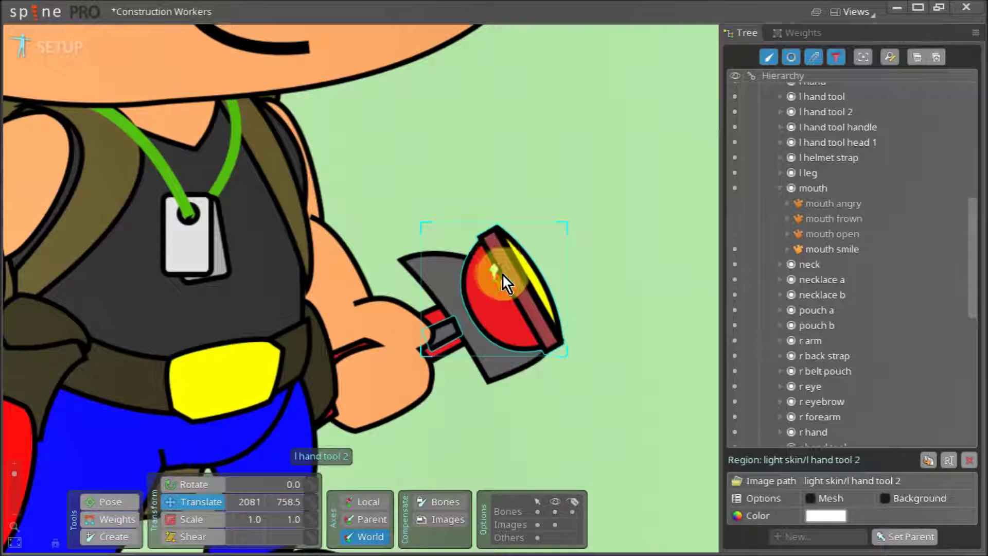
- Move the plunger head into the l hand tool head 1 slot and toggle between both heads
scroll(857, 244, down, 5)
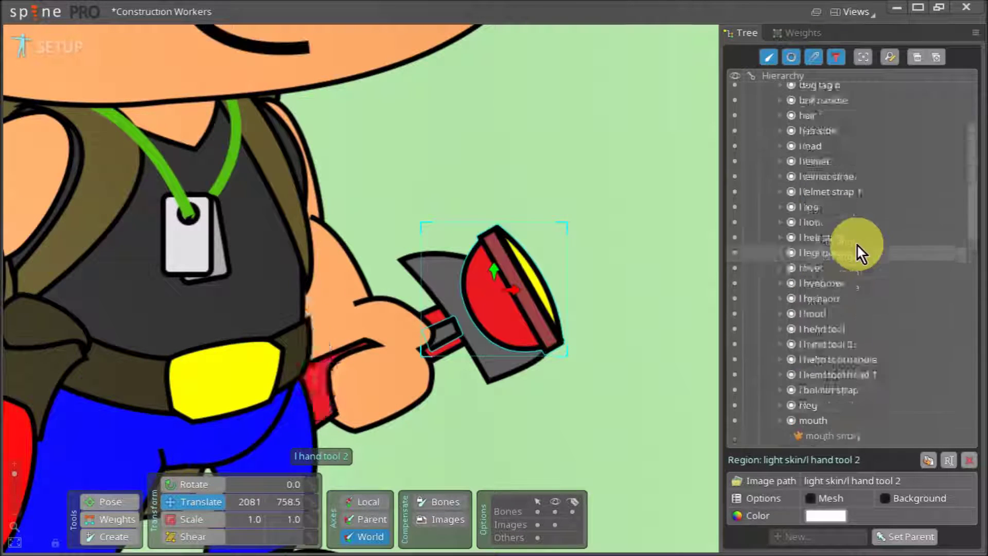
scroll(857, 250, up, 9)
click(850, 307)
click(772, 277)
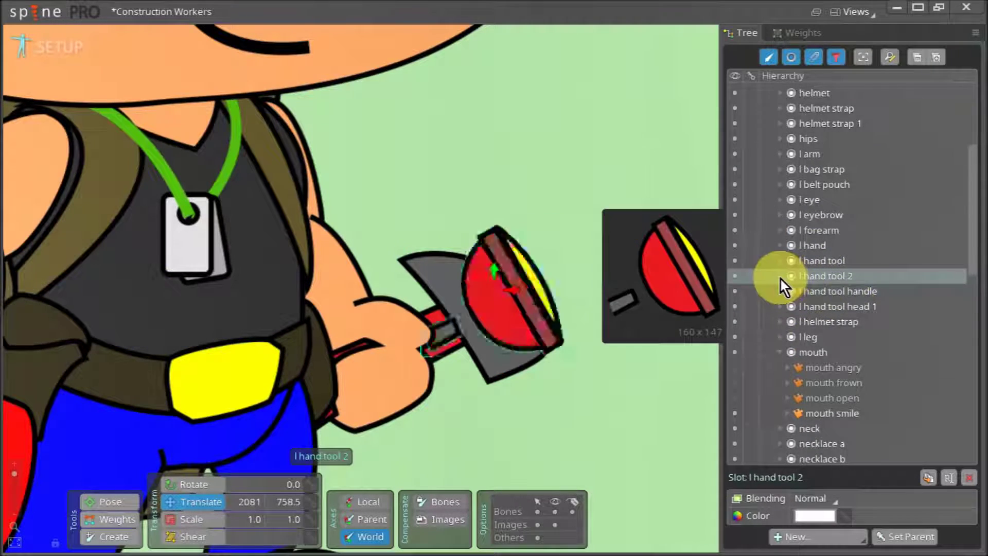
scroll(905, 289, down, 2)
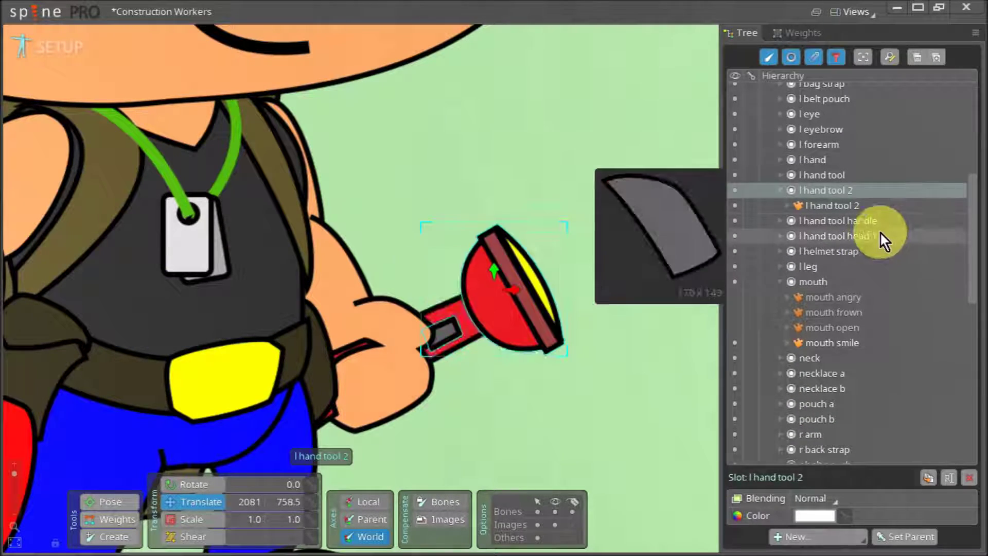
click(861, 204)
drag(882, 245, 868, 237)
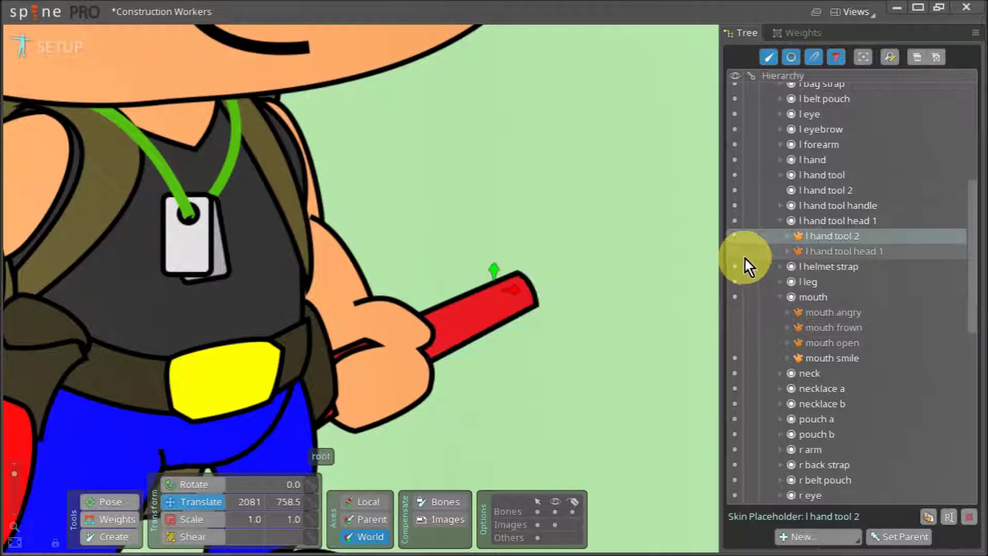
click(736, 252)
click(737, 236)
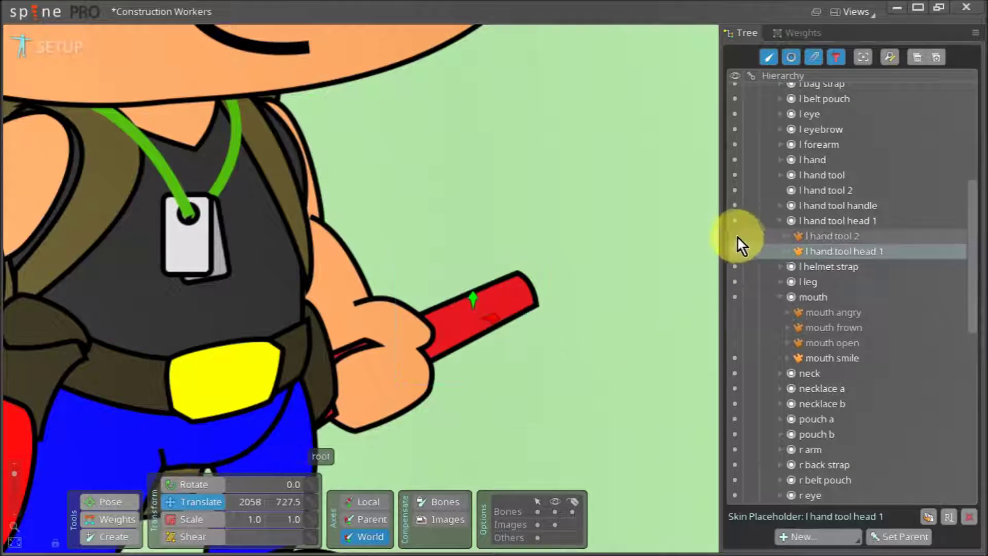
- Delete the now-empty l hand tool 2 slot
scroll(616, 387, down, 4)
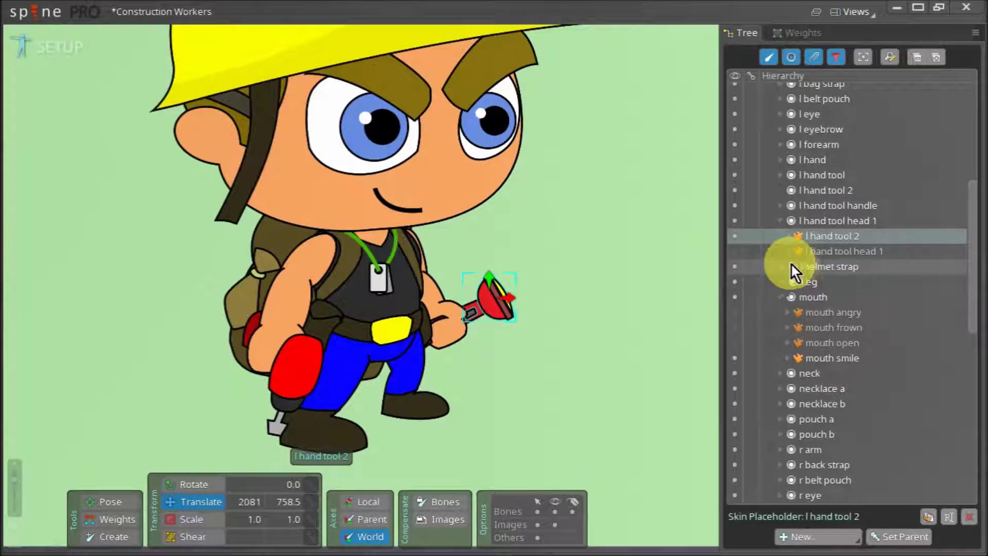
click(852, 190)
click(968, 479)
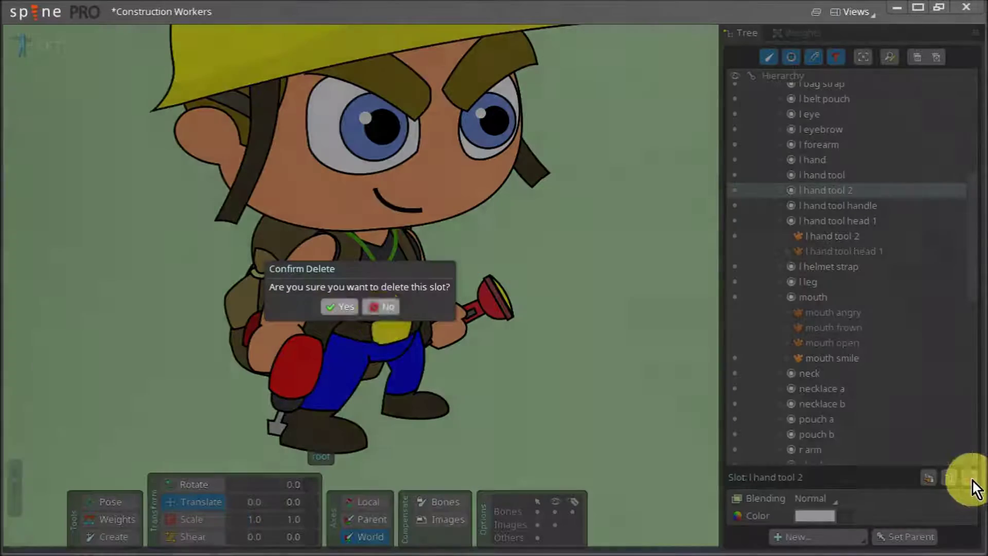
click(348, 307)
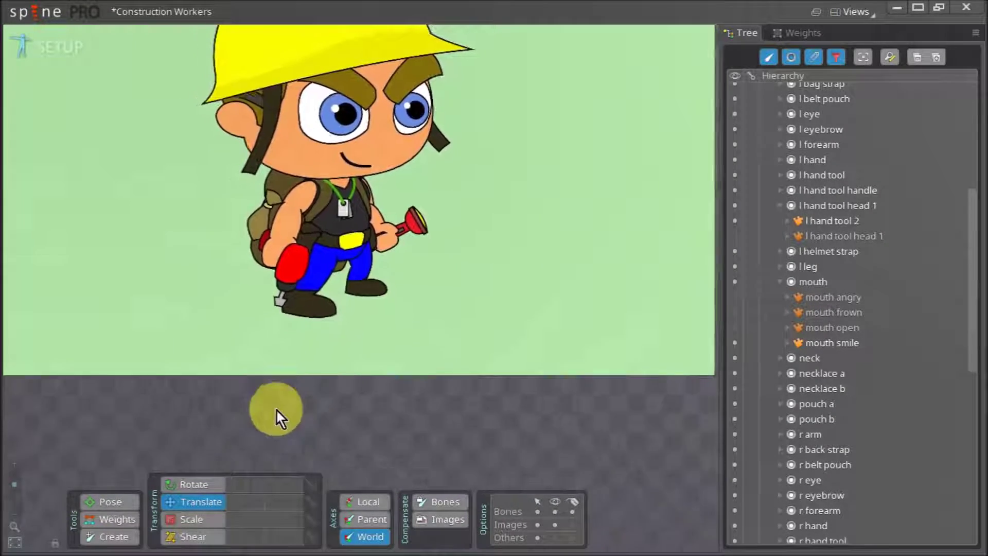
drag(373, 467, 339, 503)
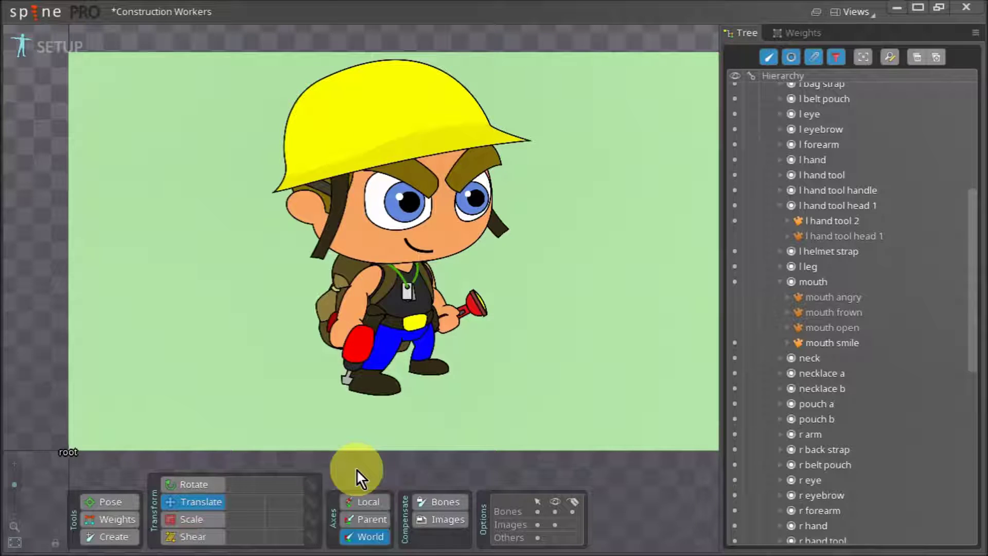
drag(393, 446, 379, 469)
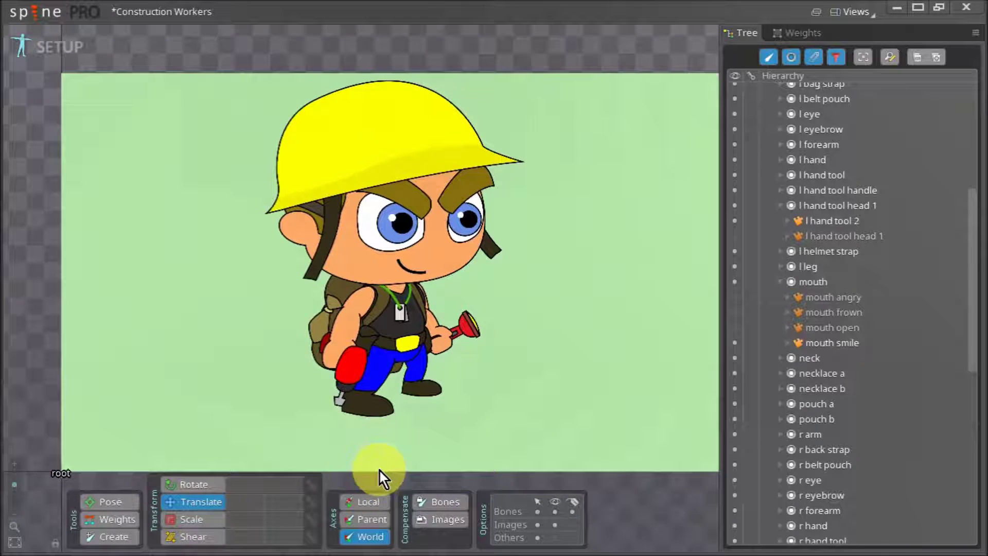
scroll(406, 446, down, 1)
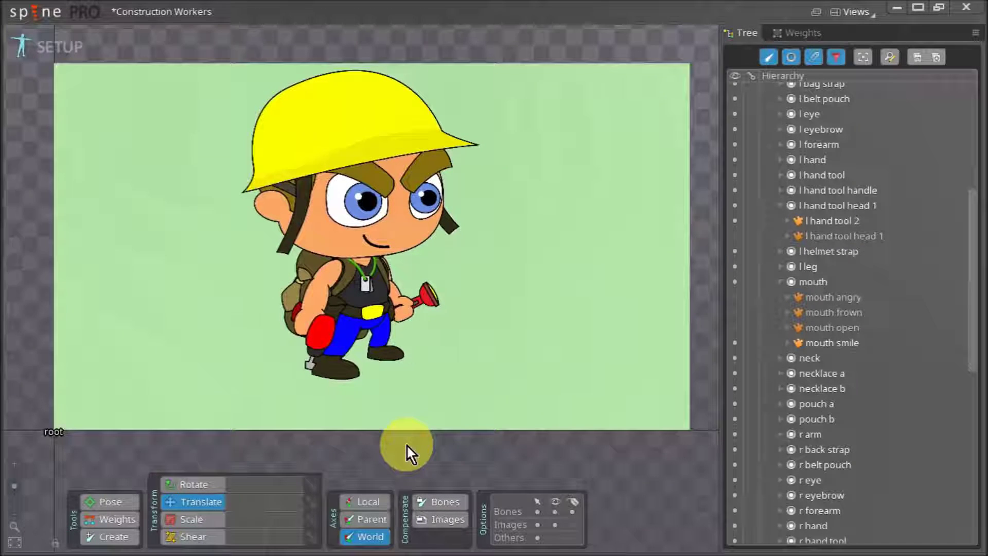
drag(406, 446, 426, 448)
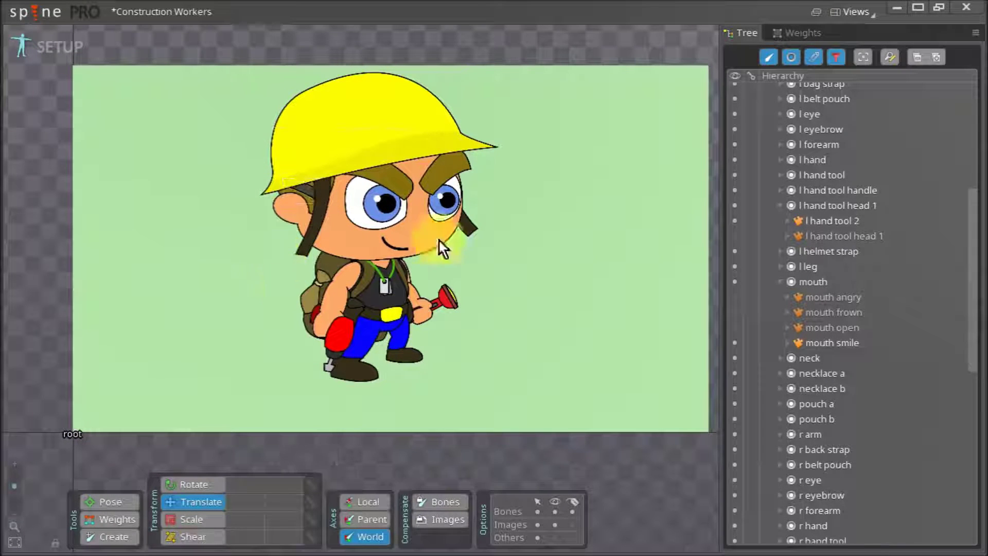
- Save the Construction Workers project via the Spine menu's Save Project
click(22, 18)
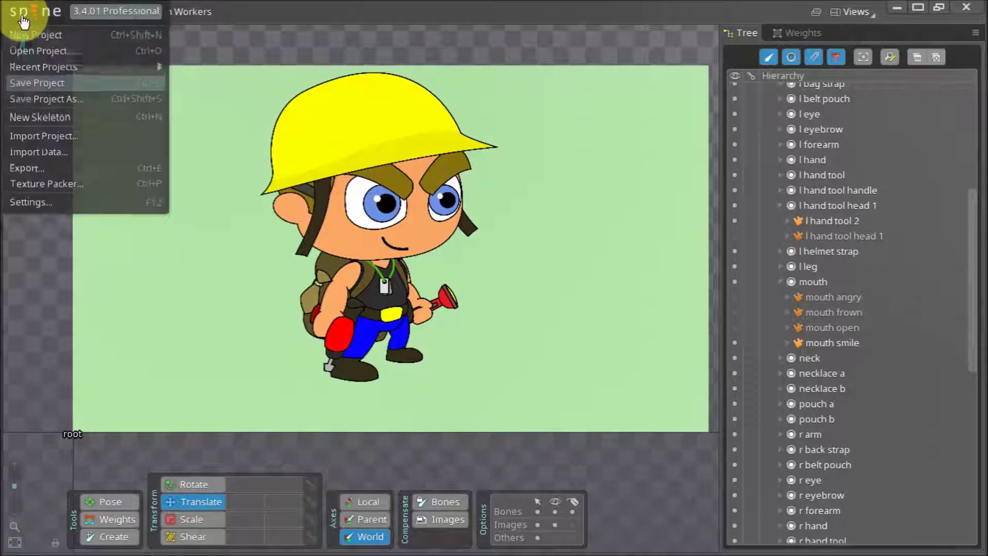
click(57, 80)
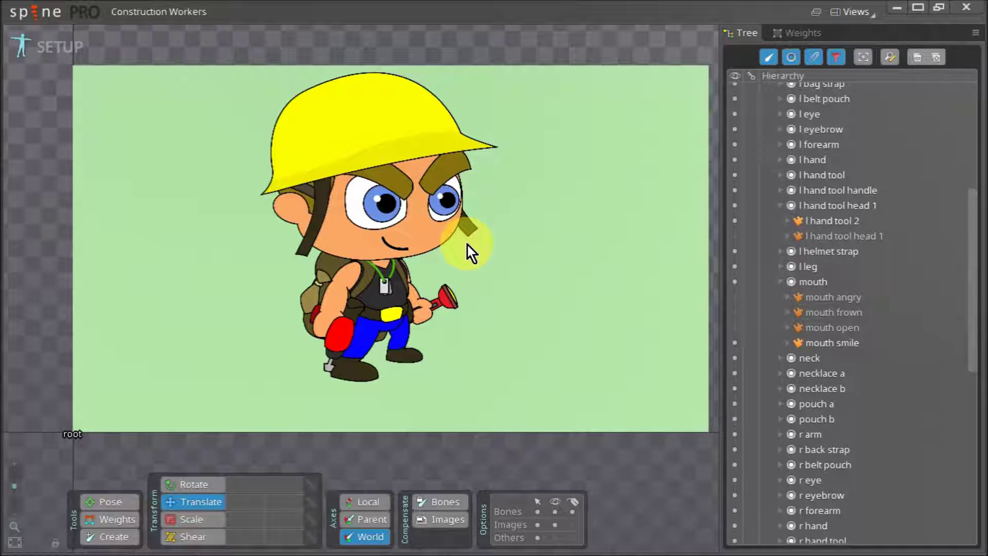
key(ctrl)
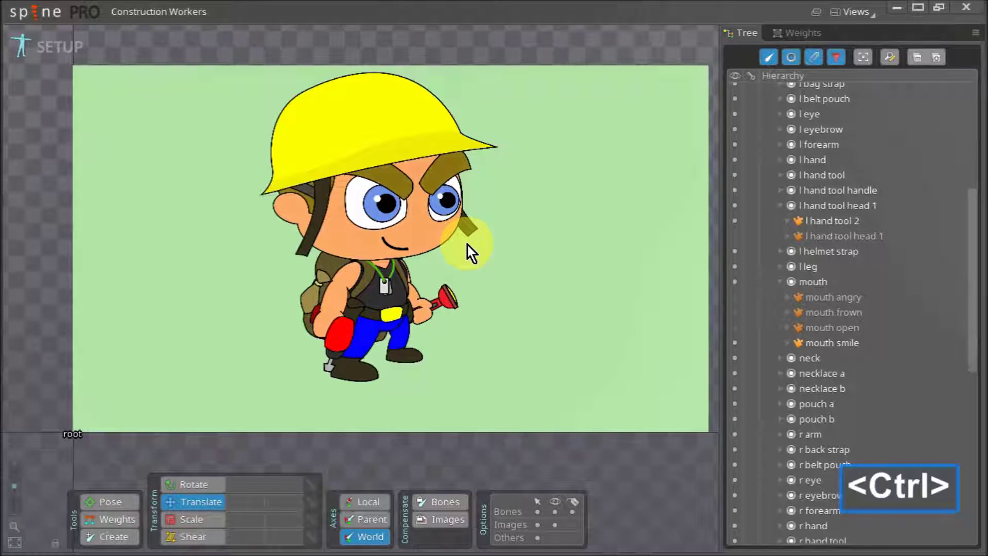